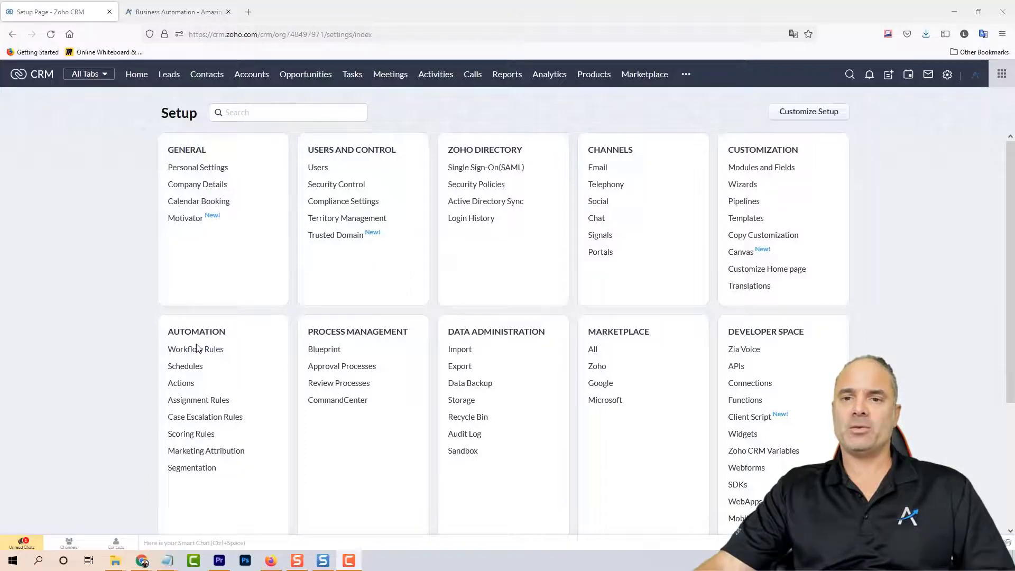
Create a new Leads workflow rule named 'Test' from Automation > Workflow Rules.
left_click(193, 350)
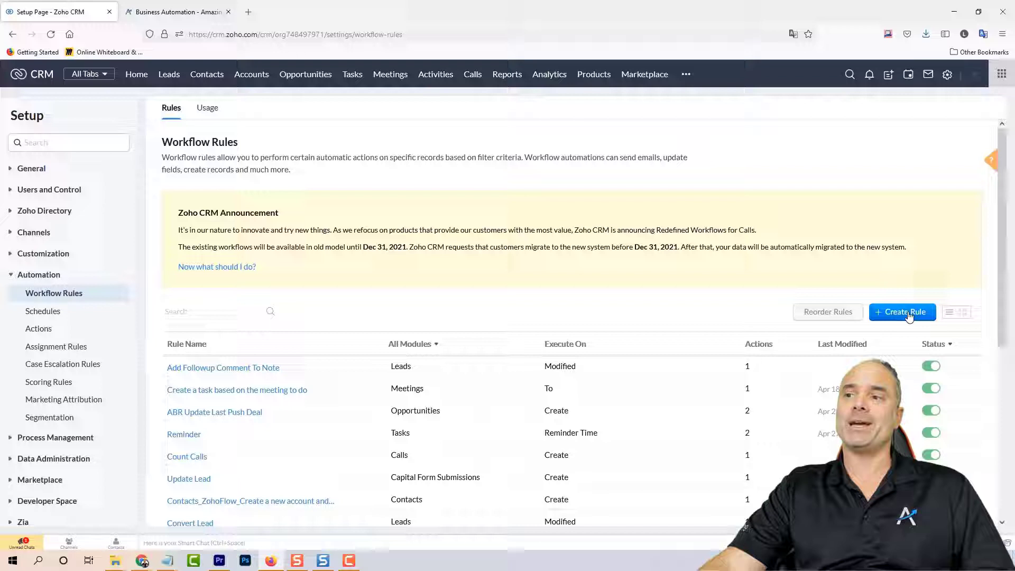
left_click(905, 313)
left_click(498, 118)
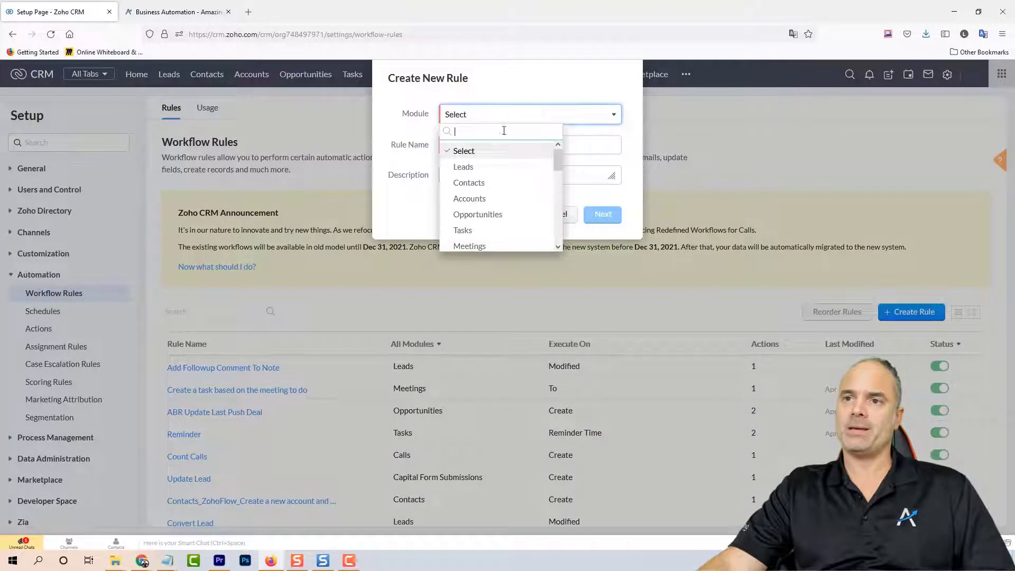
left_click(494, 167)
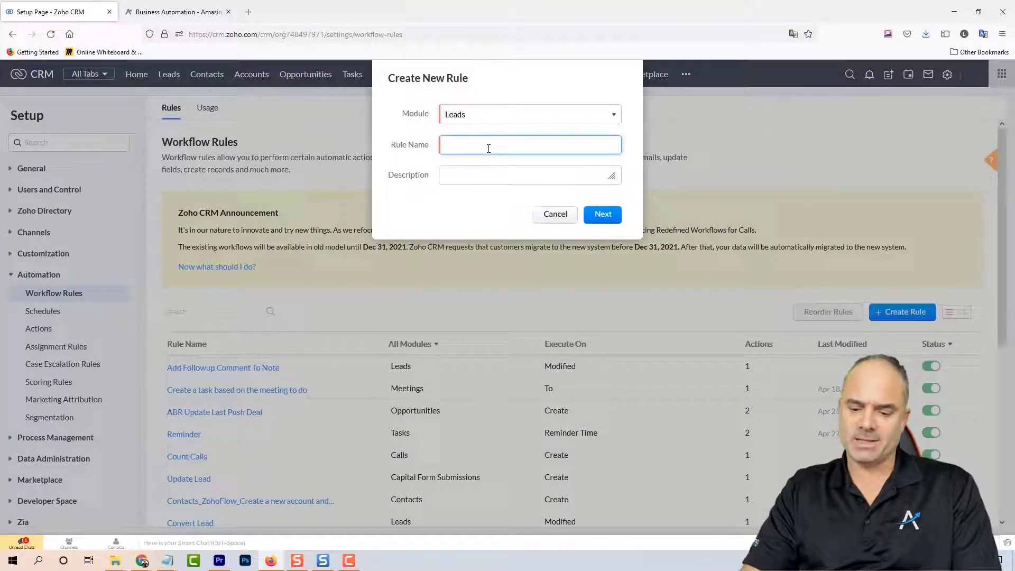
type("Test")
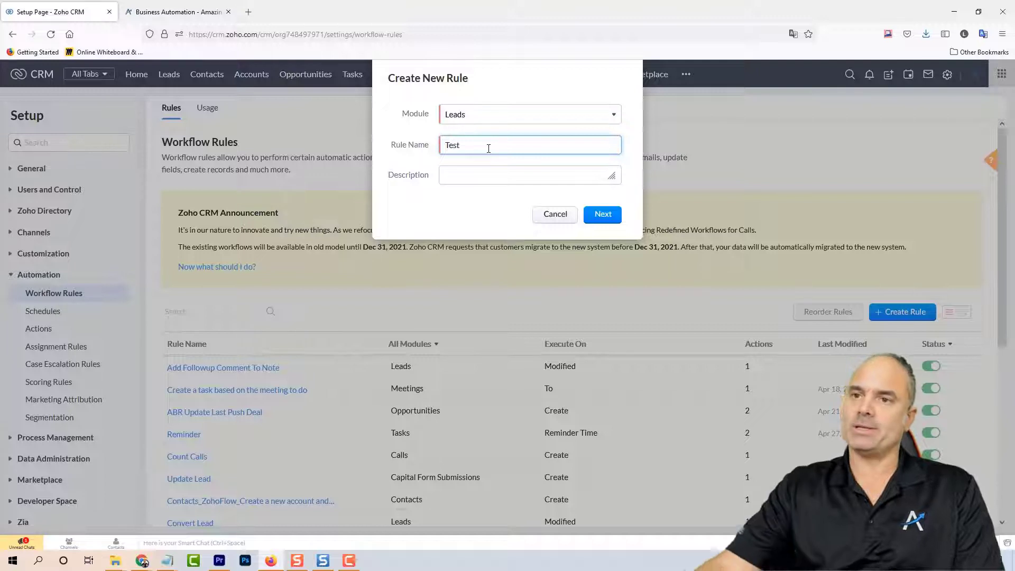
left_click(603, 216)
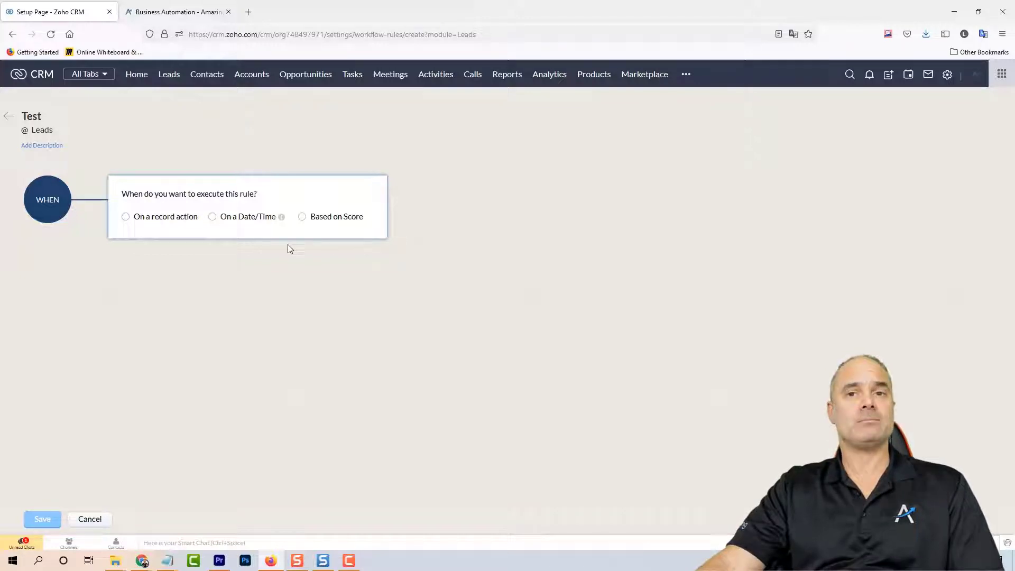
Set the trigger to edits of Account Name, then switch it to On a Date/Time.
left_click(170, 221)
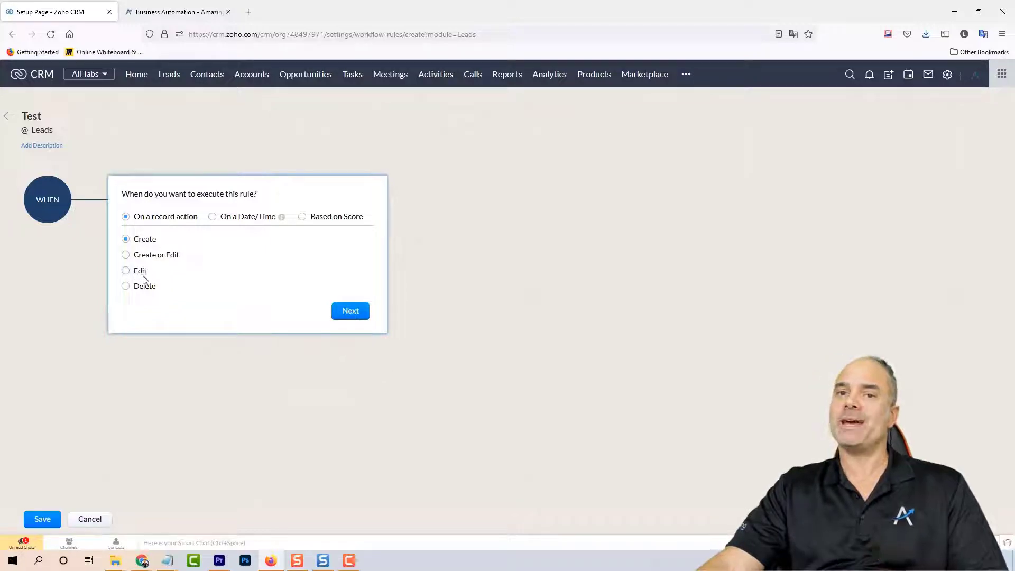
left_click(142, 273)
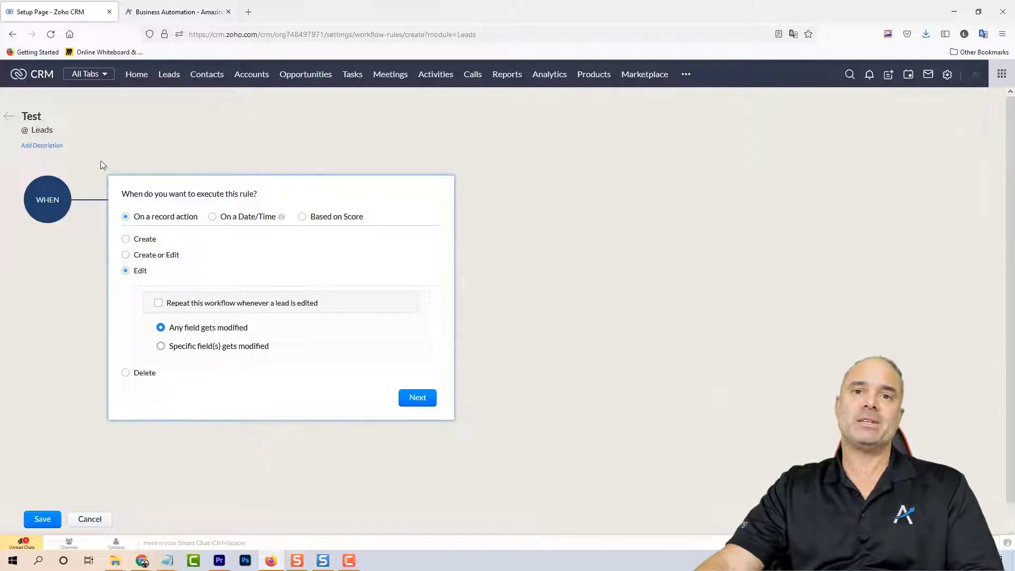
double_click(48, 129)
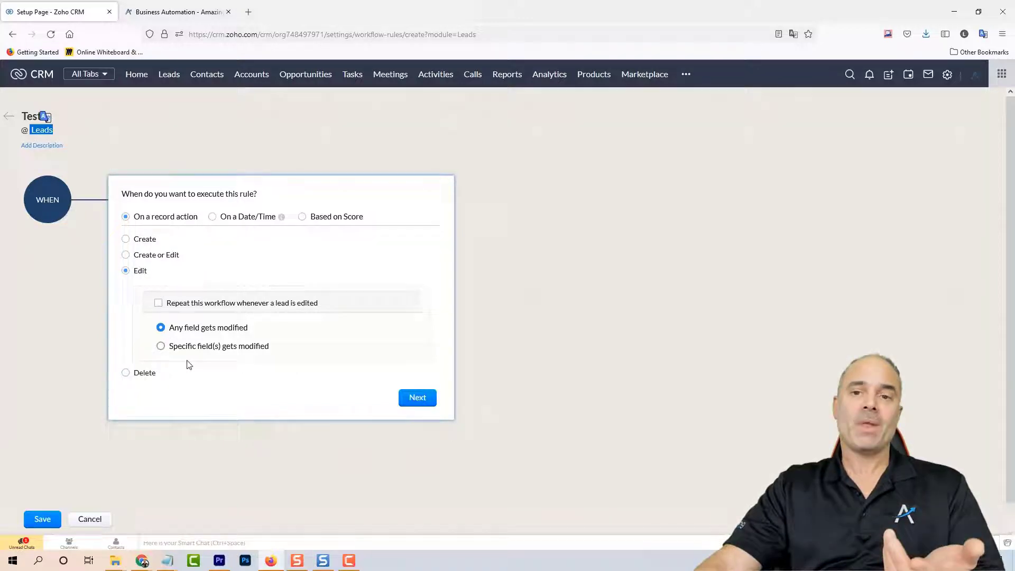
left_click(192, 348)
left_click(249, 372)
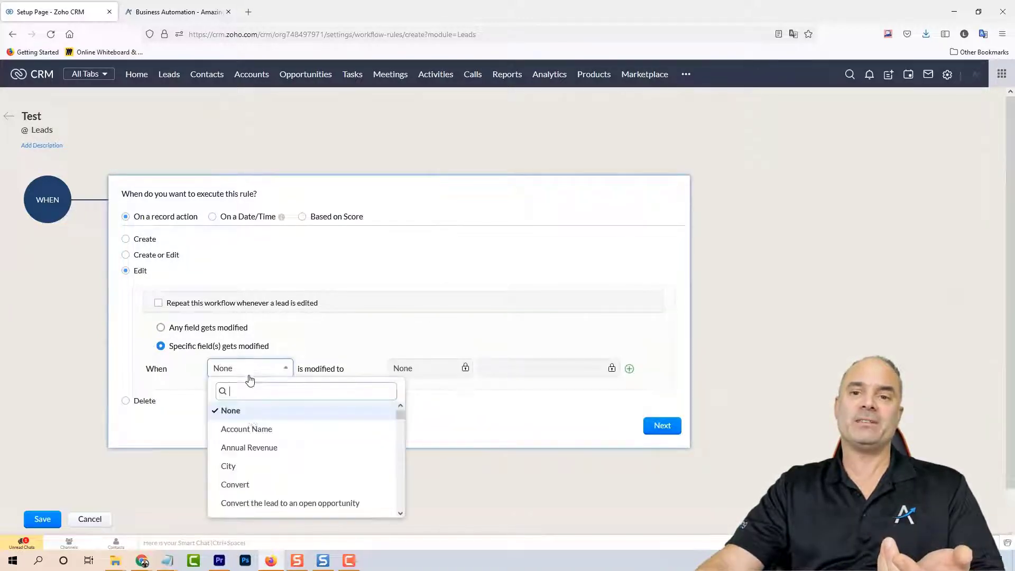
left_click(257, 429)
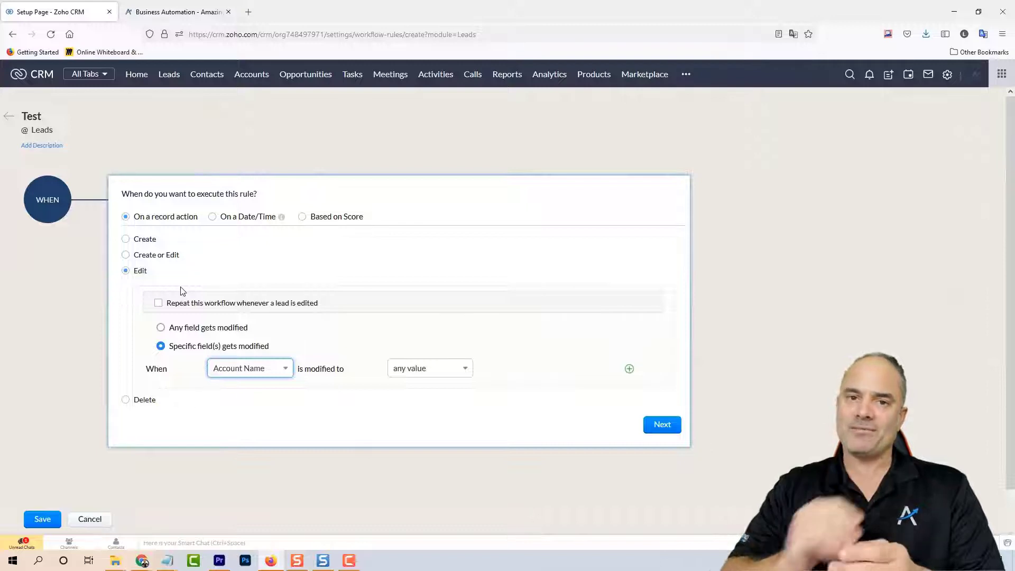
left_click(248, 220)
Base the schedule on Created Time, preview the Custom execution date units, then cancel it.
left_click(275, 247)
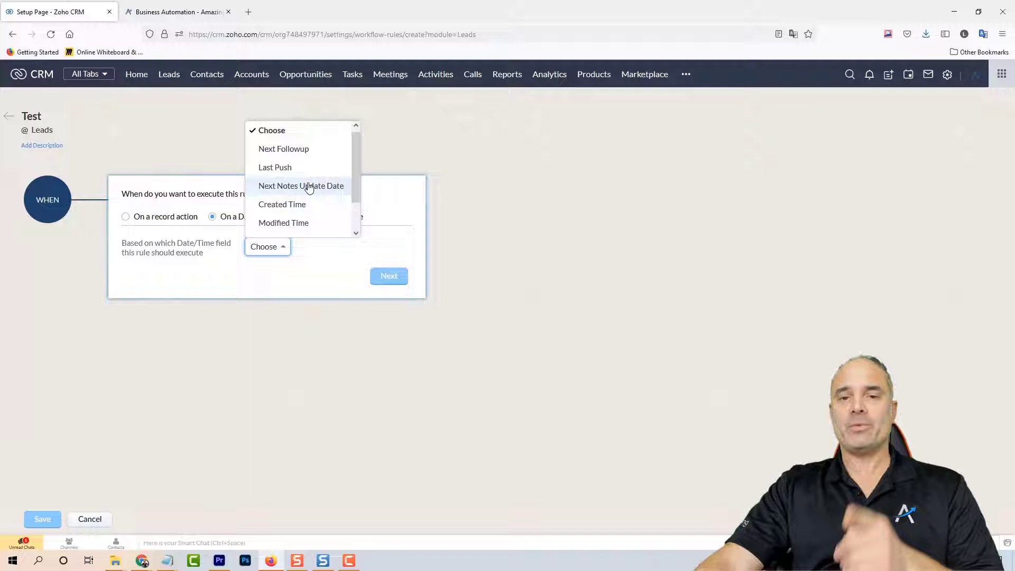
left_click(305, 210)
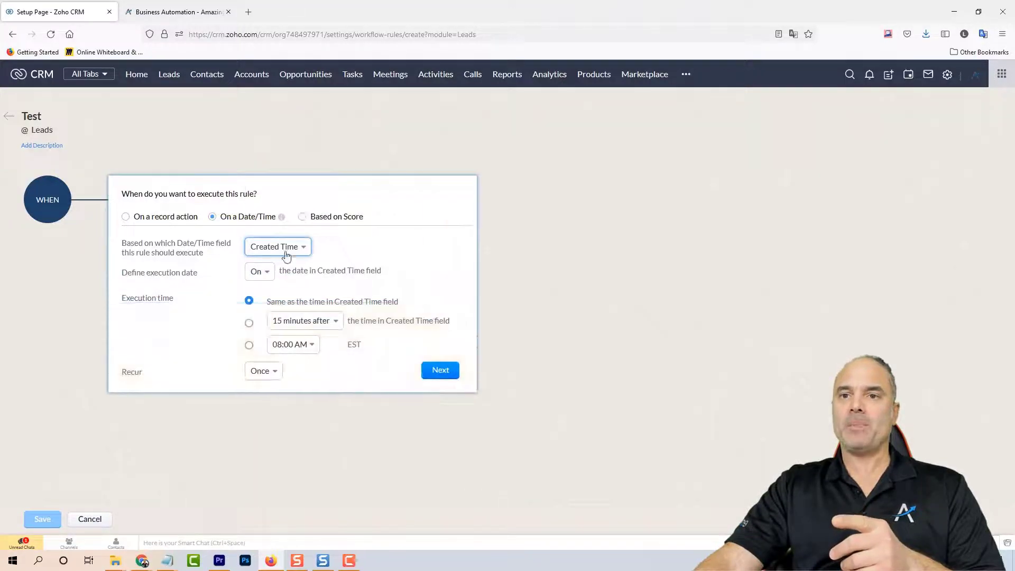
left_click(263, 272)
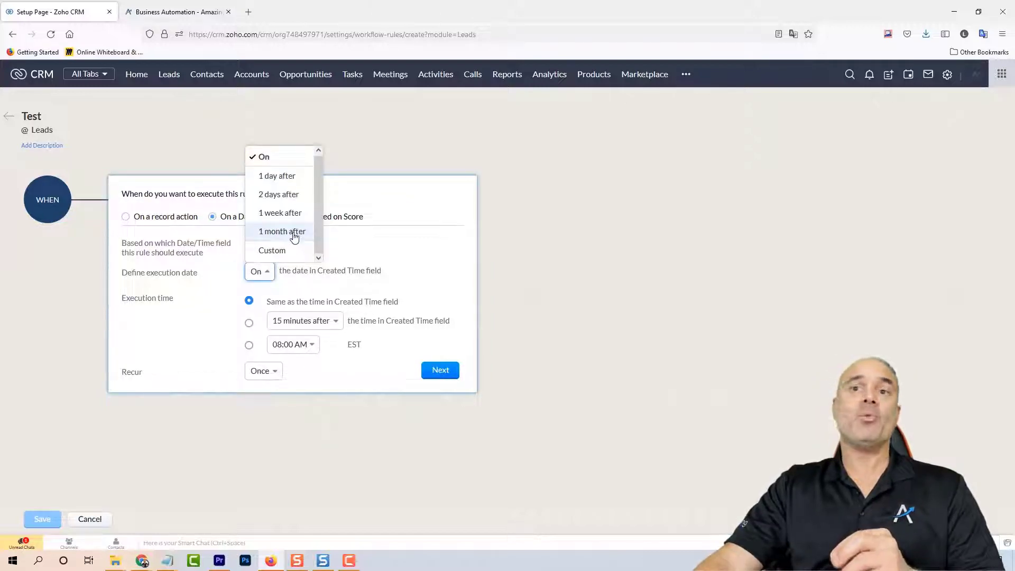
left_click(279, 250)
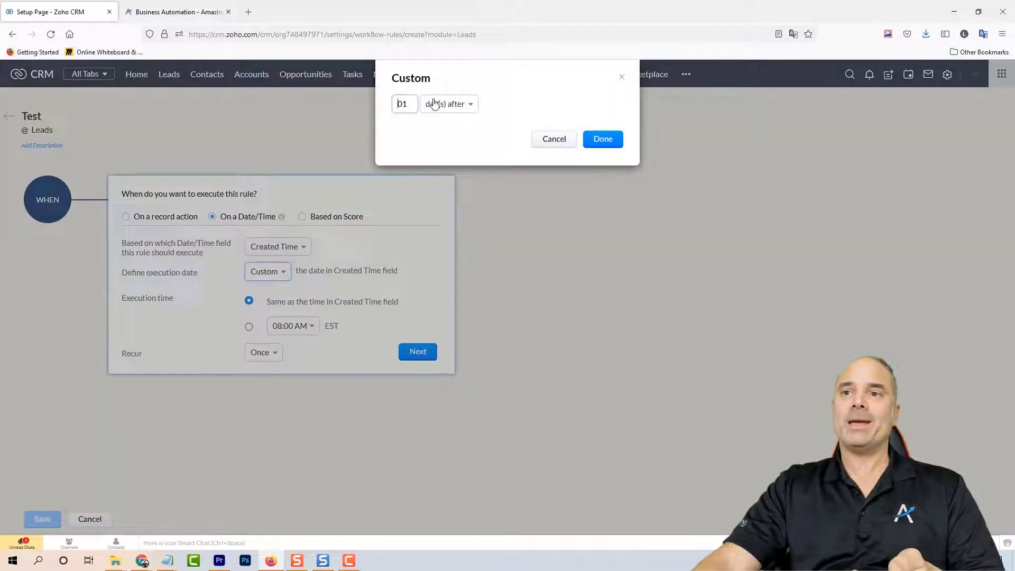
left_click(438, 104)
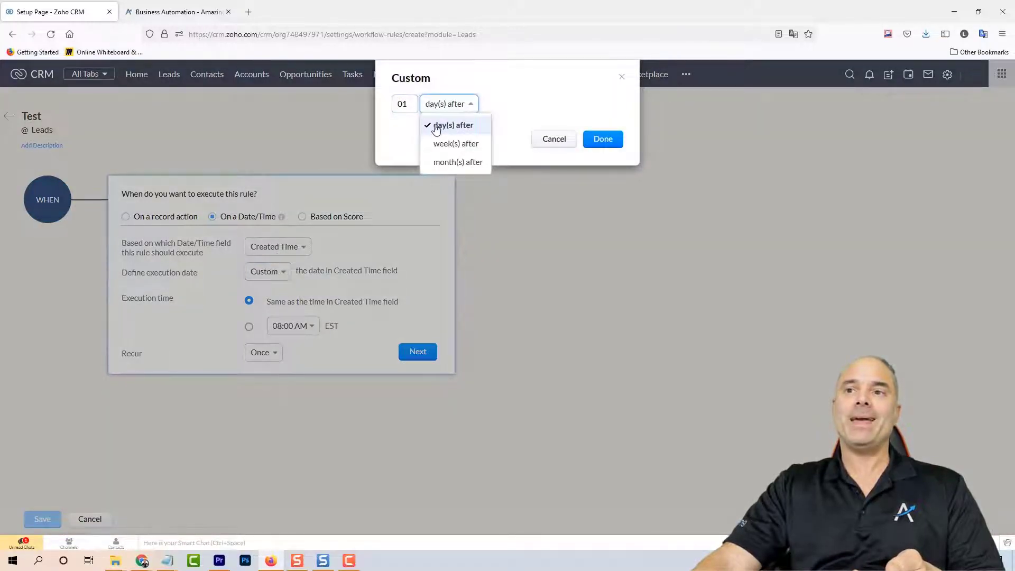
left_click(548, 143)
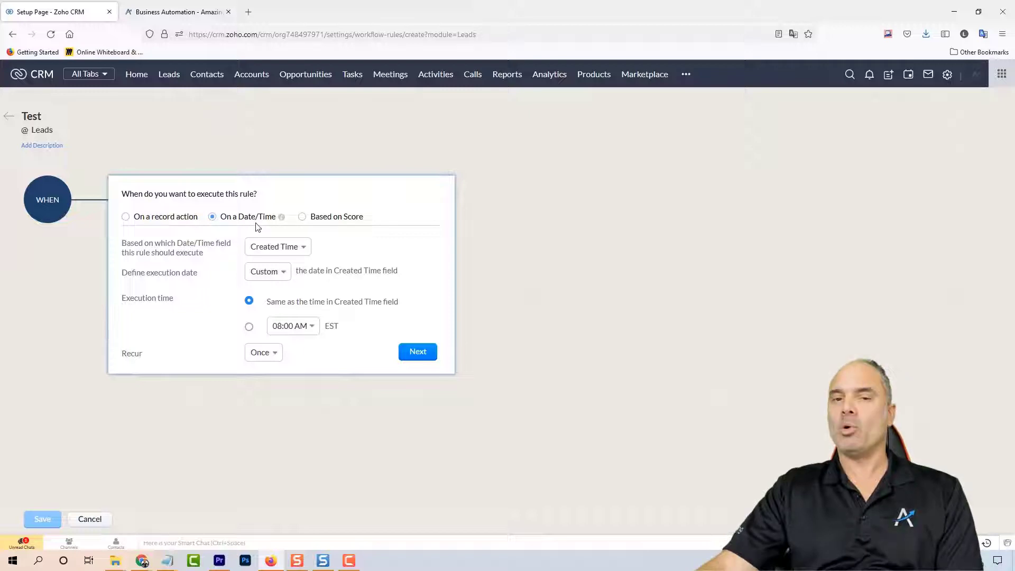
Preview Based on Score, then trigger the rule on lead Create and continue.
left_click(345, 221)
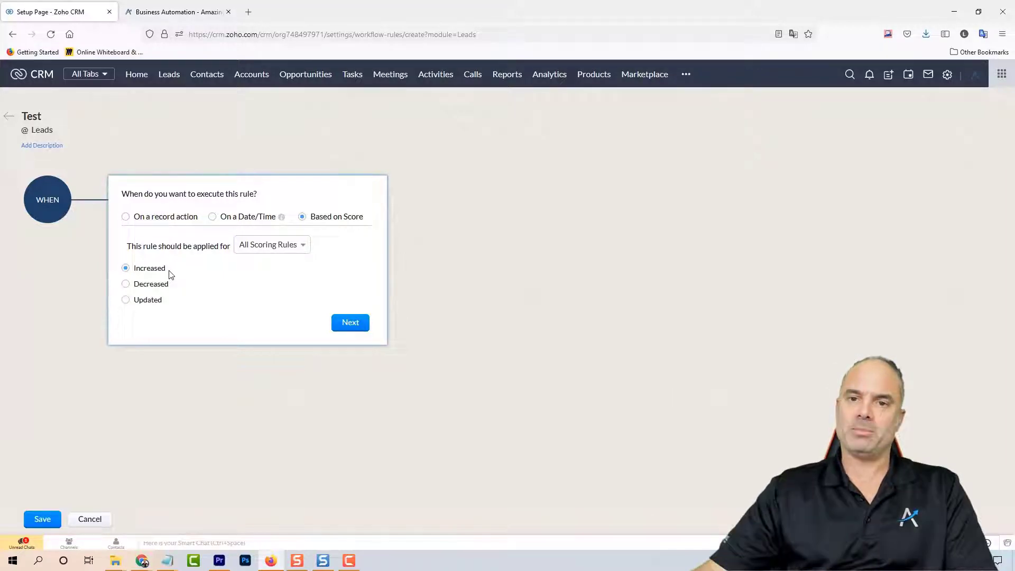
left_click(148, 219)
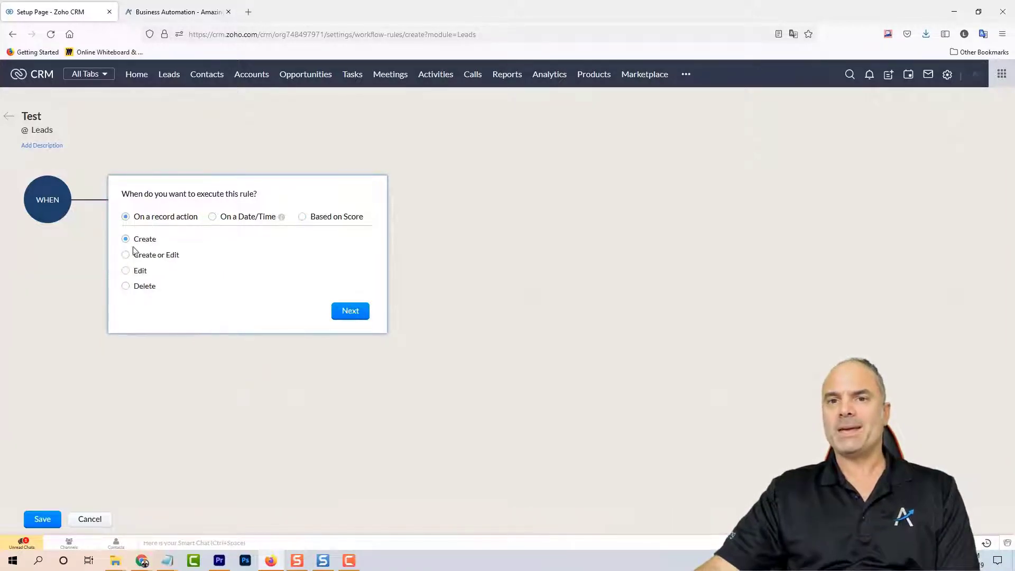
left_click(354, 312)
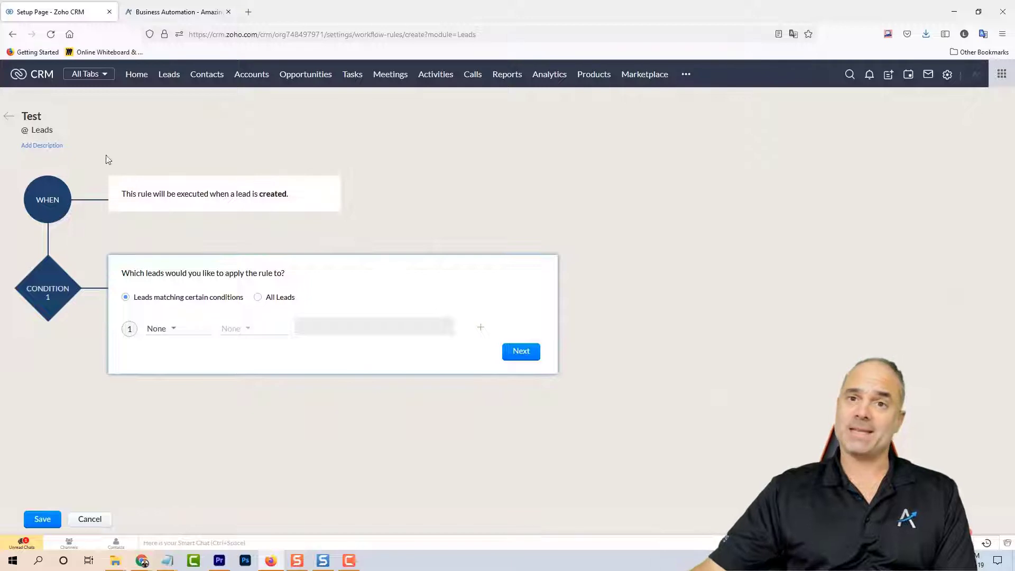
Restrict the rule to leads matching City is Toronto and save the condition.
left_click(277, 298)
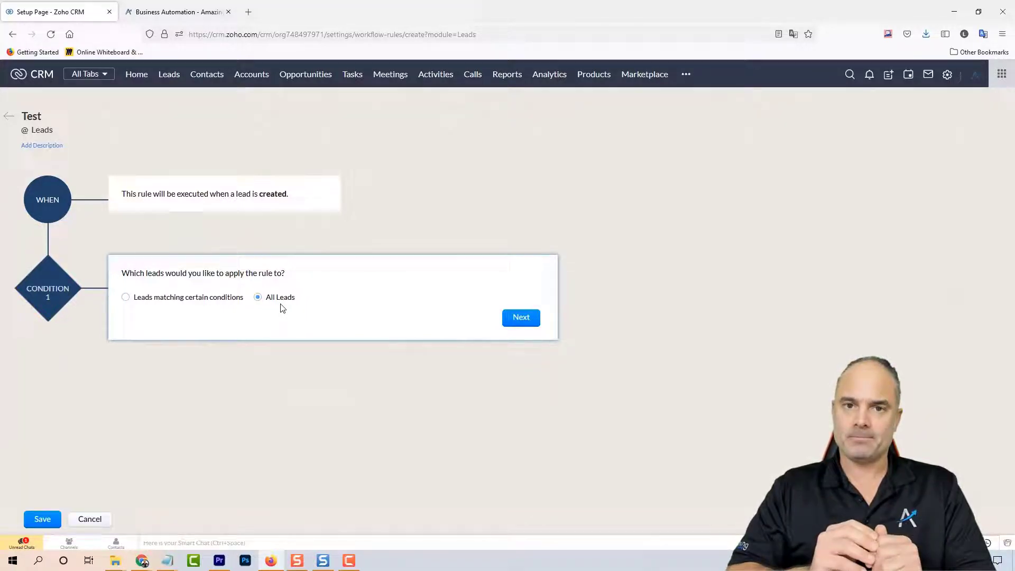
left_click(196, 301)
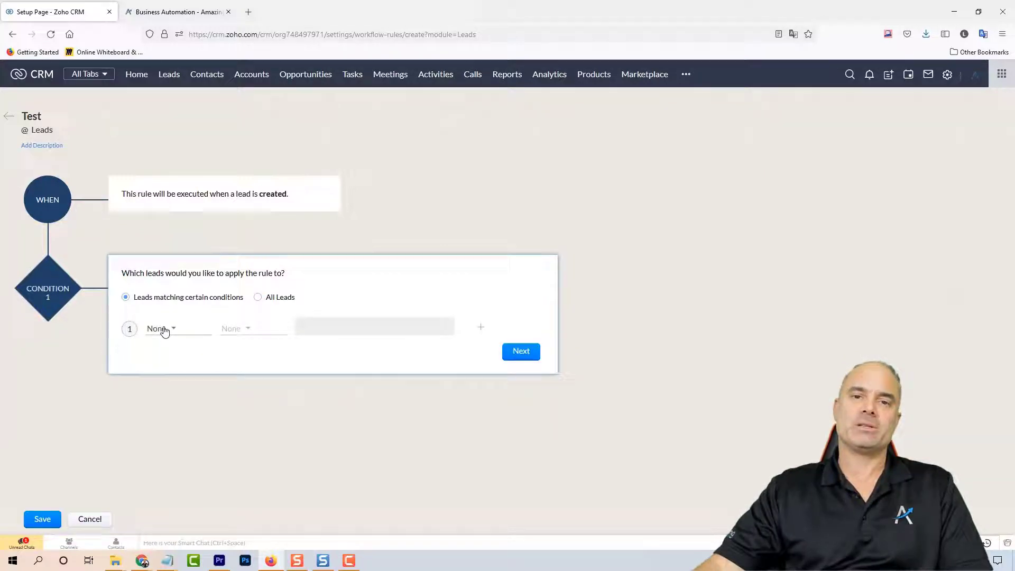
left_click(162, 331)
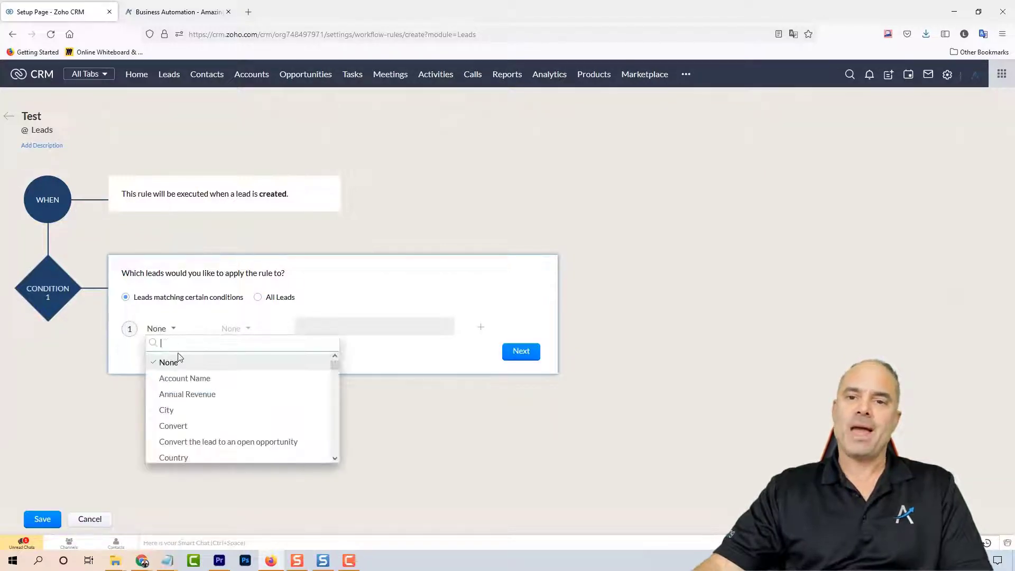
left_click(181, 410)
left_click(255, 333)
left_click(247, 361)
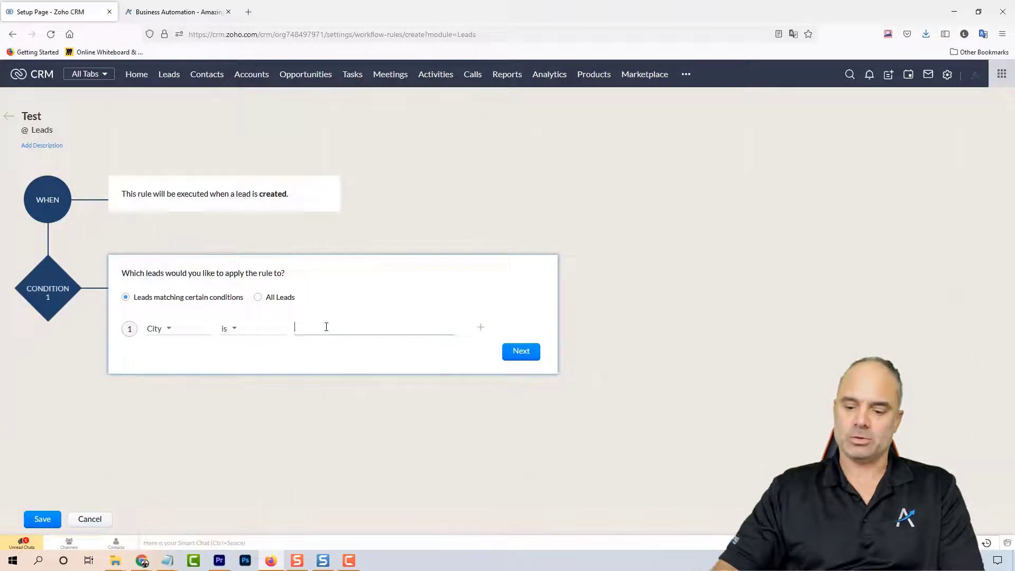
type("Toronto")
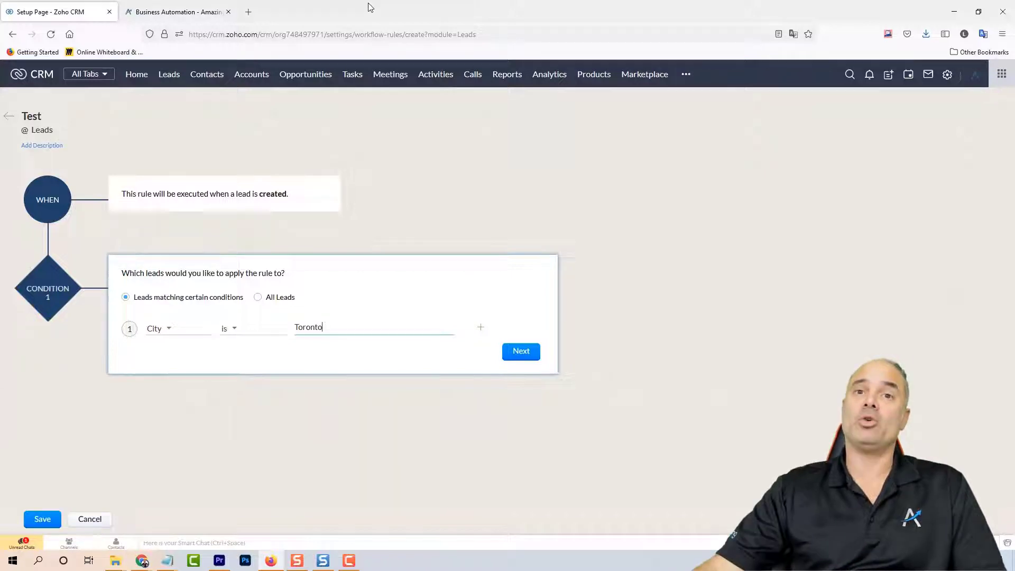
left_click_drag(139, 194, 280, 194)
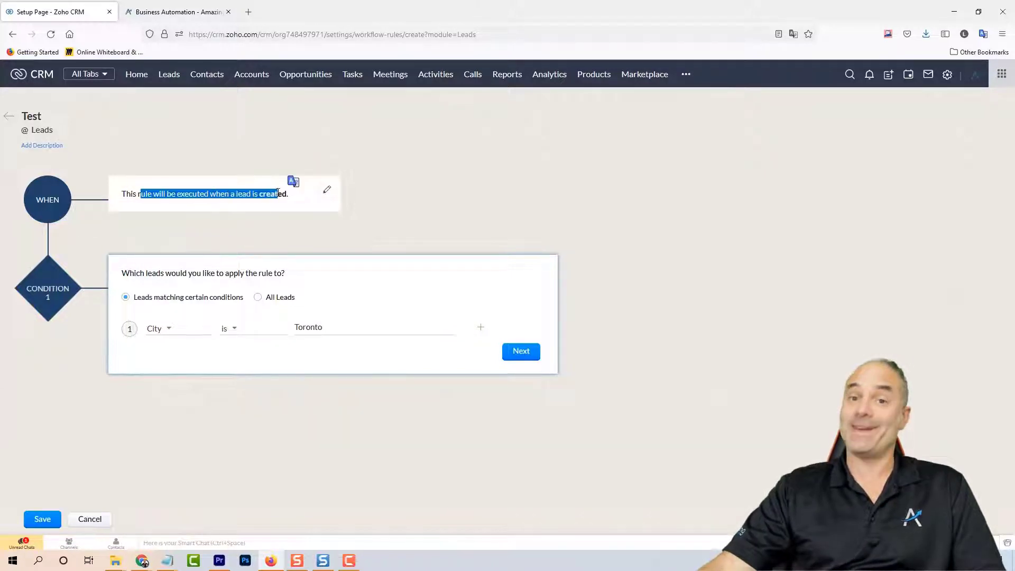
left_click(427, 197)
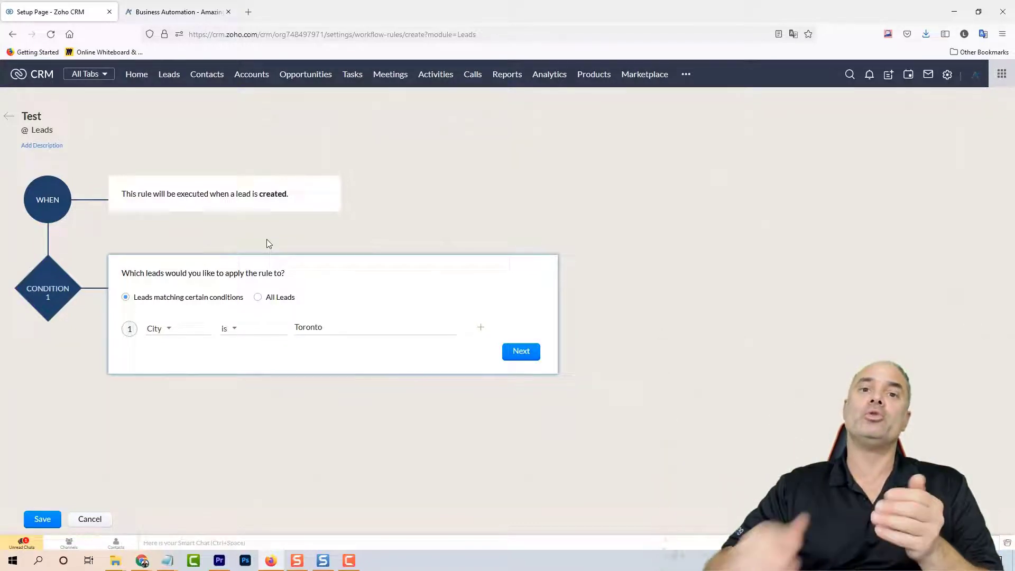
left_click(521, 358)
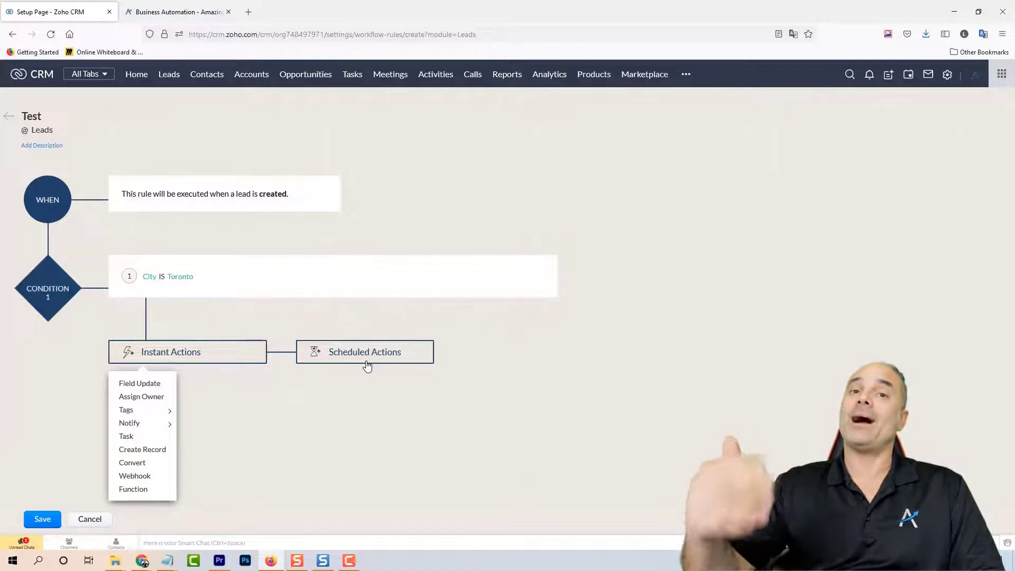
Add a scheduled action 1 Hour(s) after the trigger, then delete that schedule.
left_click(365, 355)
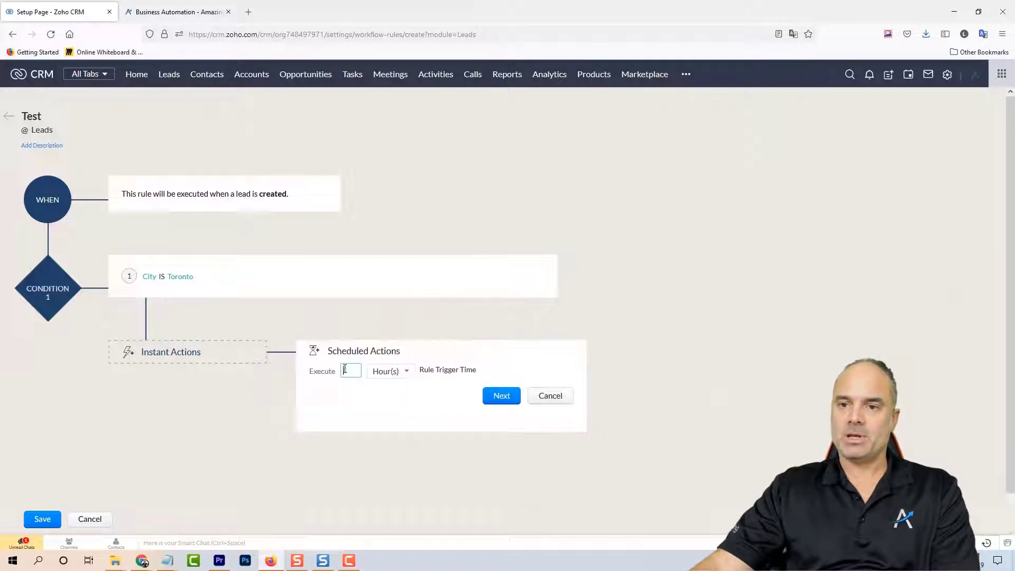
type("1")
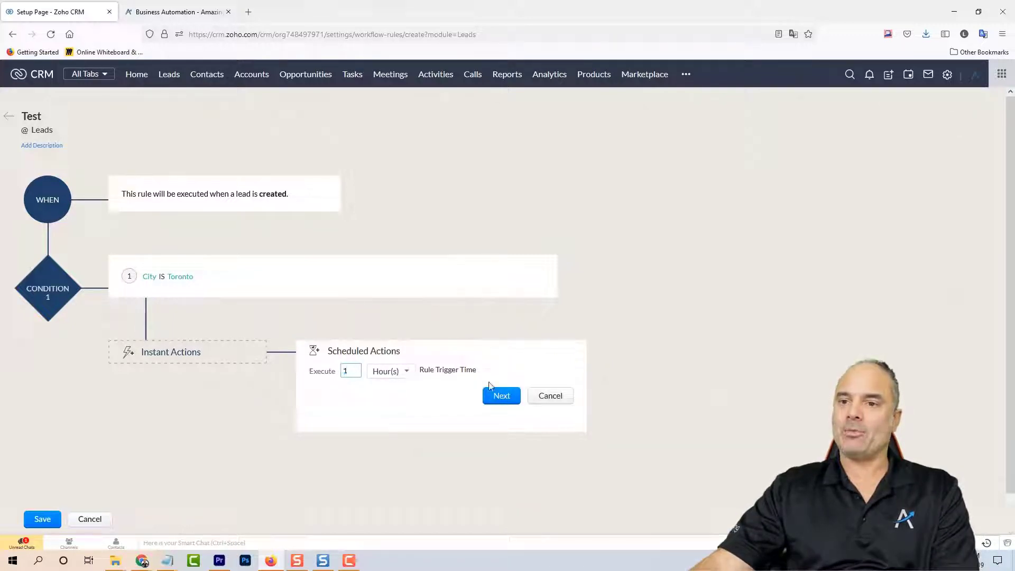
left_click(501, 397)
mouse_move(343, 429)
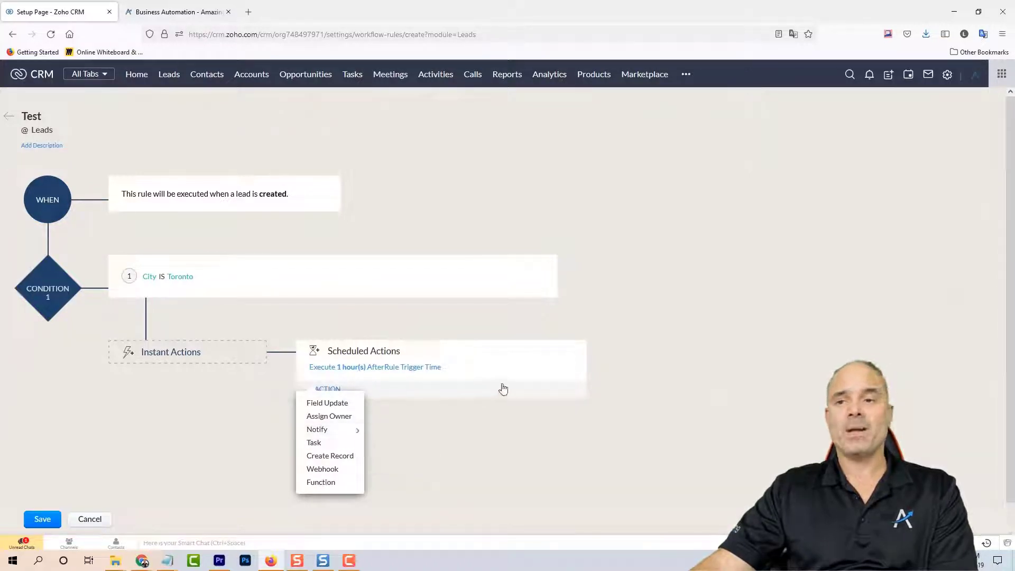
left_click(426, 405)
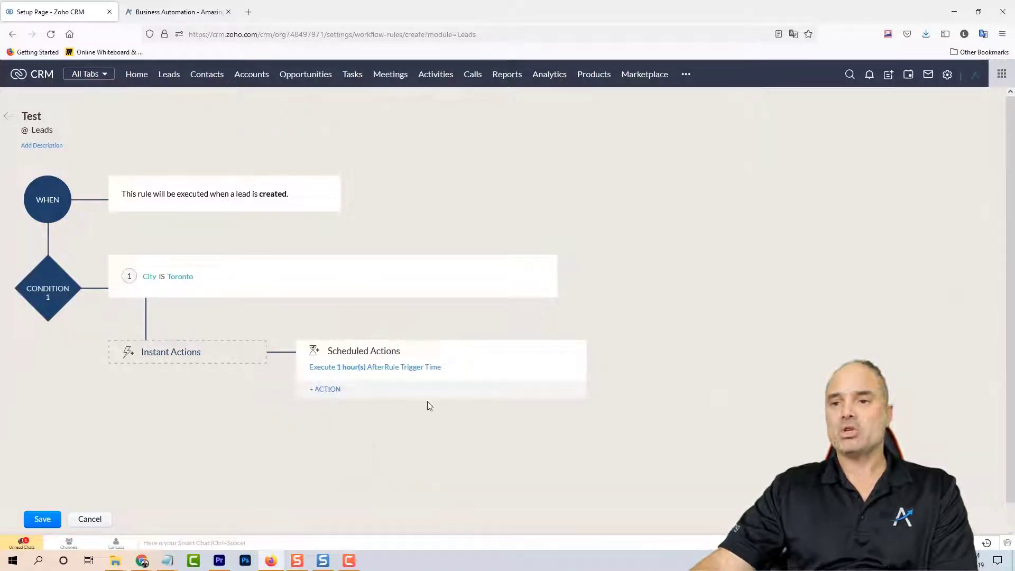
left_click(576, 367)
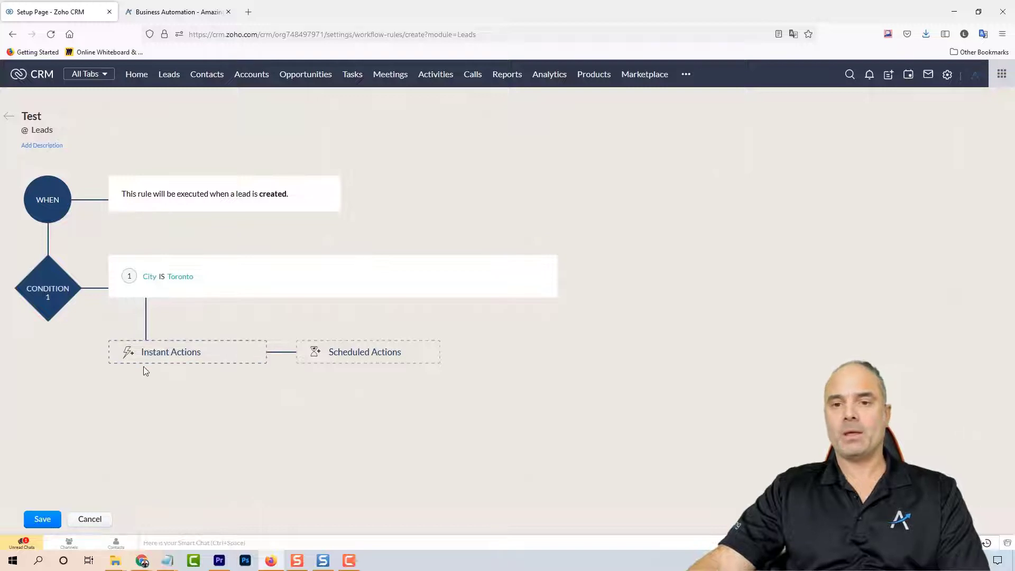
Show the menu of instant action types available for the rule.
left_click(191, 355)
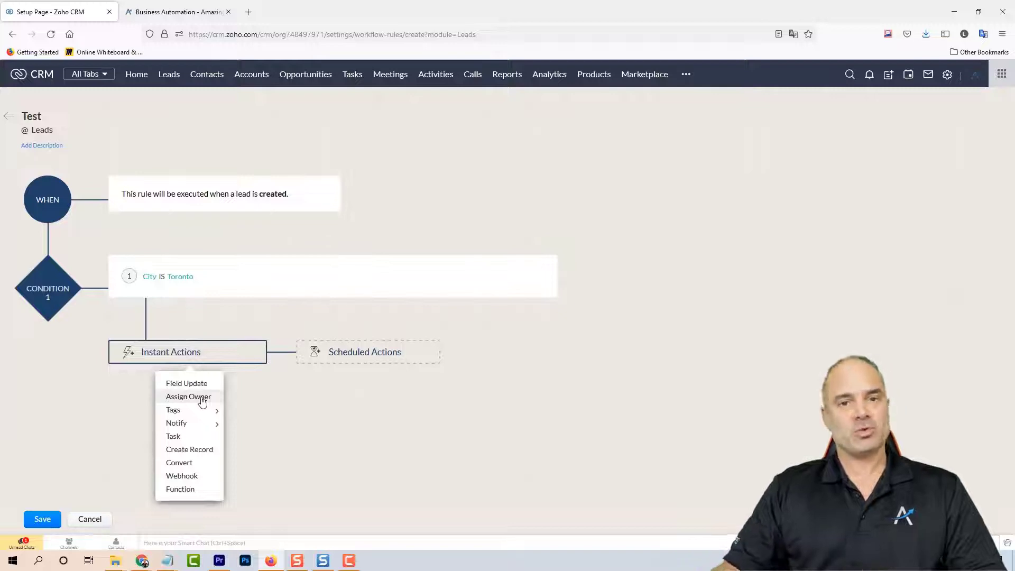
mouse_move(185, 414)
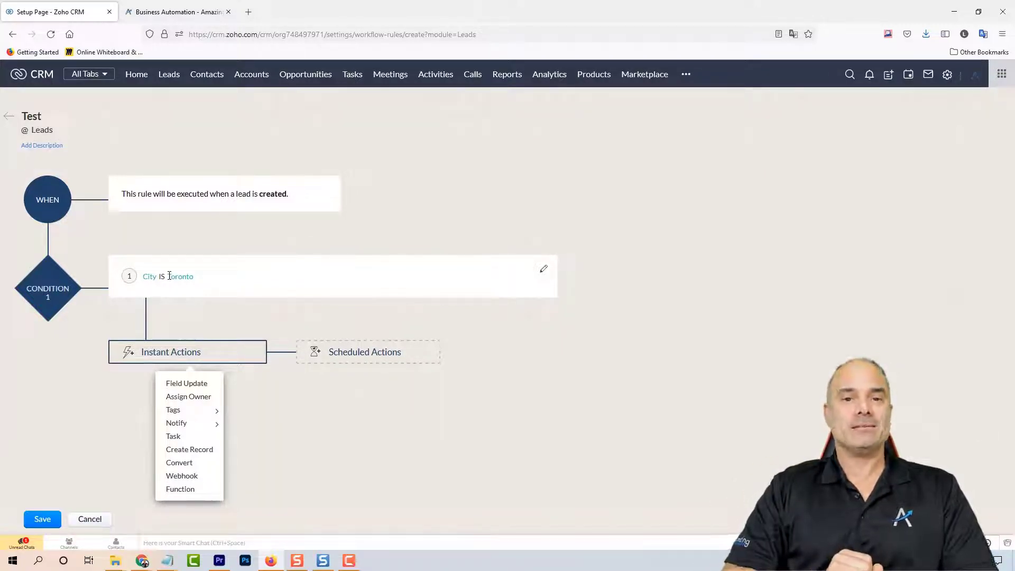
mouse_move(196, 426)
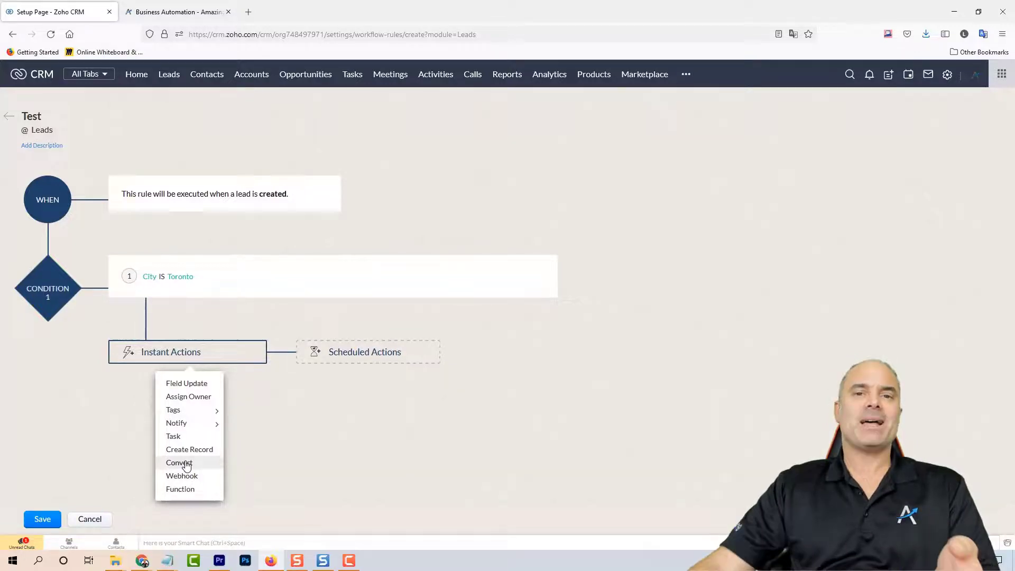
Close the action list, reopen the City condition, and search lead fields for 'meeting'.
left_click(539, 274)
left_click(540, 271)
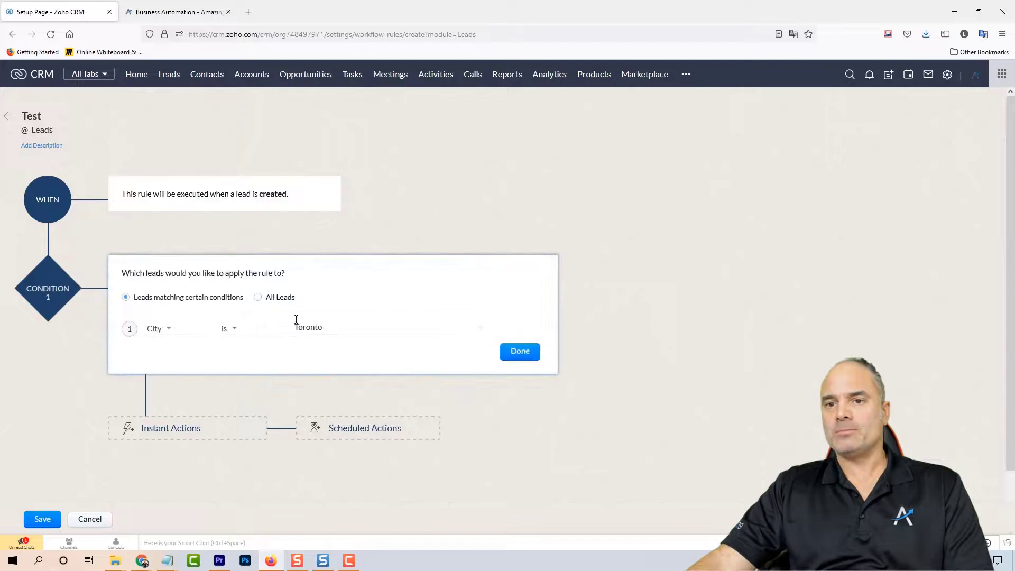
left_click(183, 331)
type("mee")
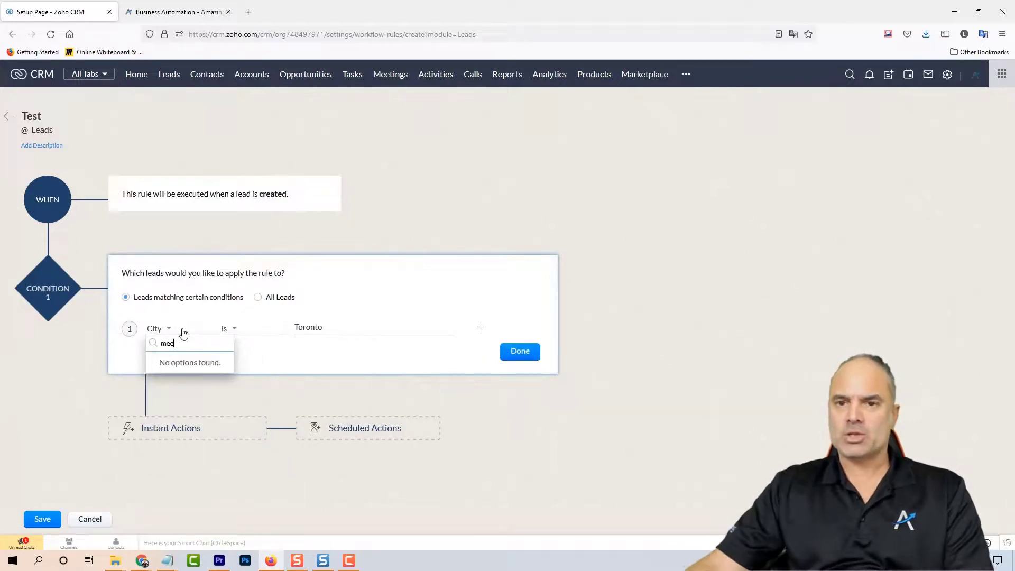
type("ting")
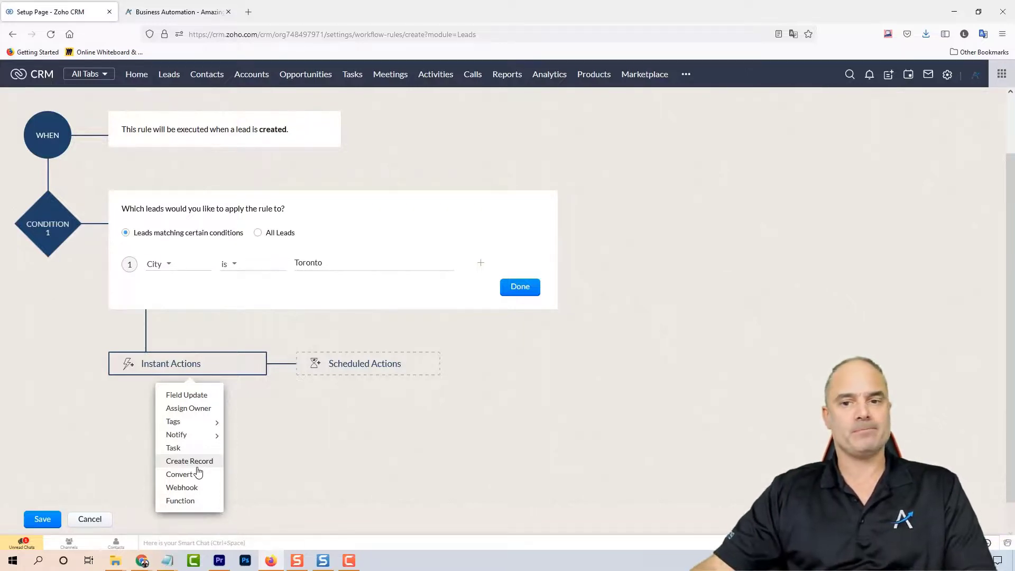
scroll(198, 472, "up", 1)
scroll(198, 472, "down", 1)
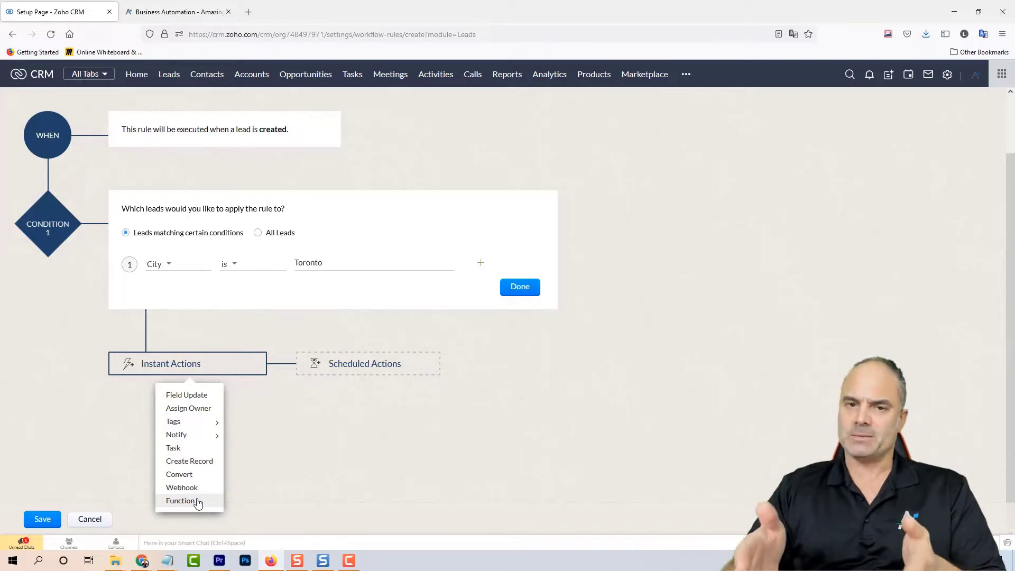
Dismiss the Instant Actions menu via an empty area of the canvas.
left_click(359, 418)
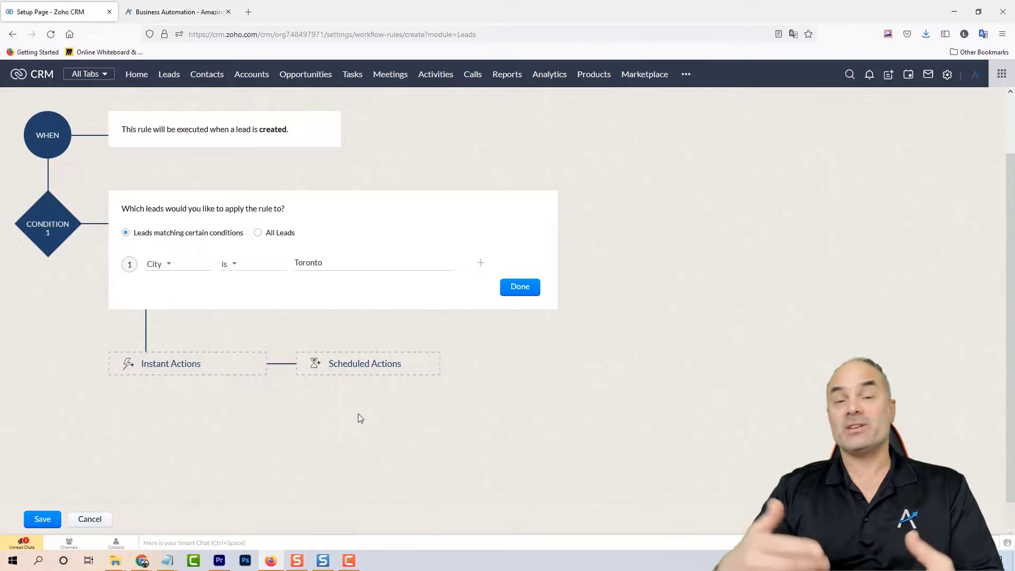